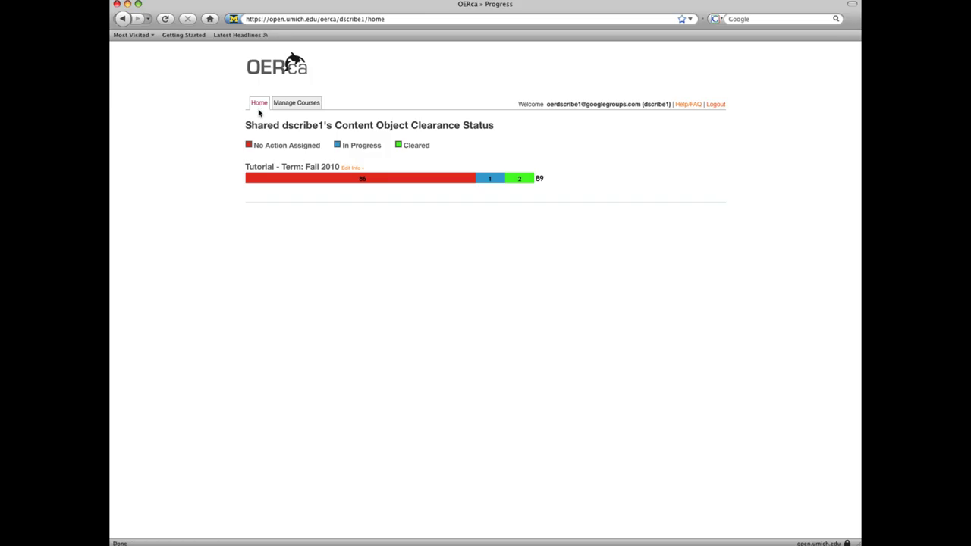
Open the Tutorial course's materials from the Manage Courses list.
{"action": "left_click", "coordinate": [293, 104]}
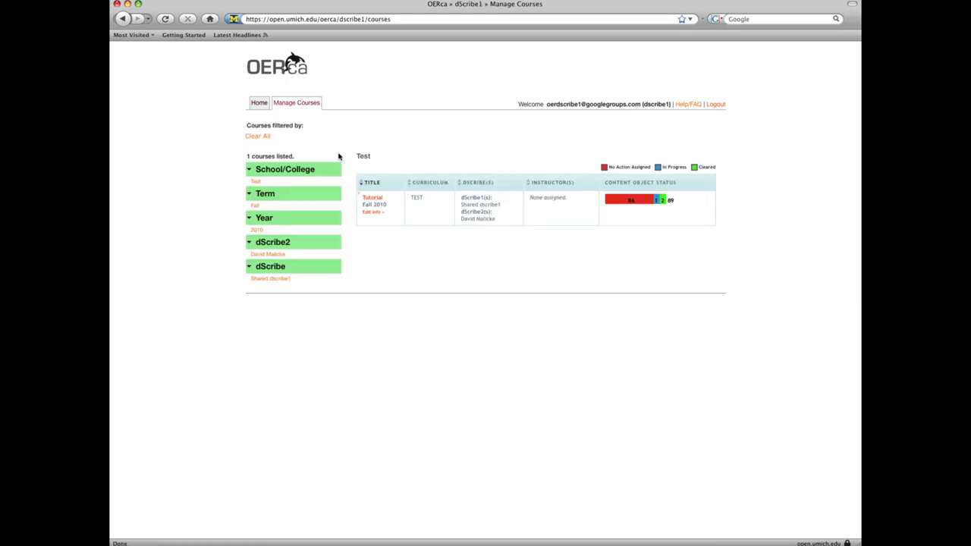
{"action": "left_click", "coordinate": [376, 200]}
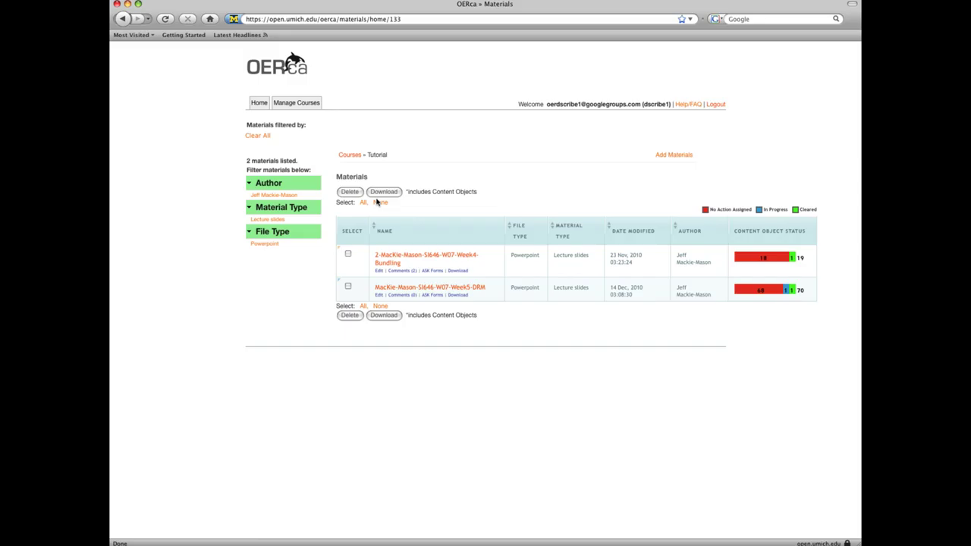
Open the Week5 DRM lecture slides and enlarge the slide 10 image-00010-005.jpg object.
{"action": "left_click", "coordinate": [435, 288]}
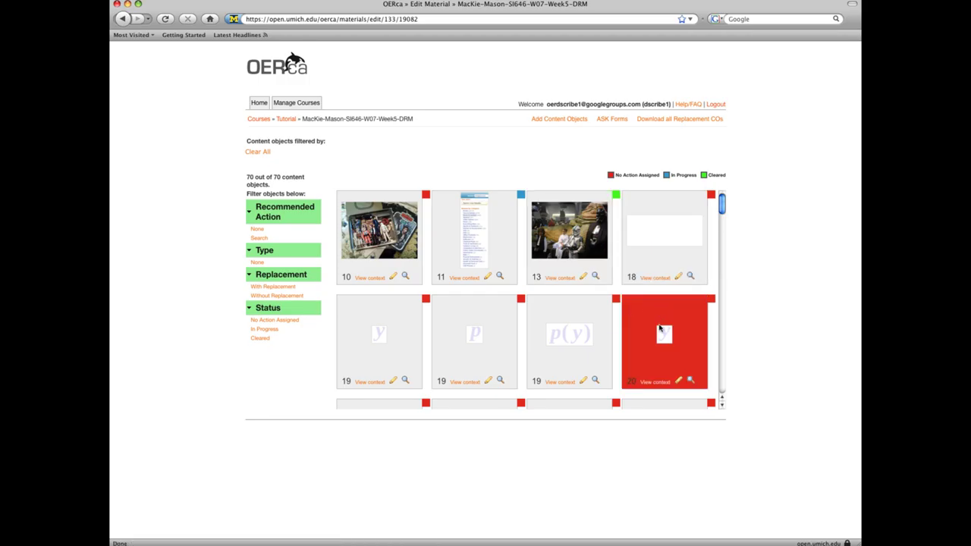
{"action": "left_click", "coordinate": [659, 328]}
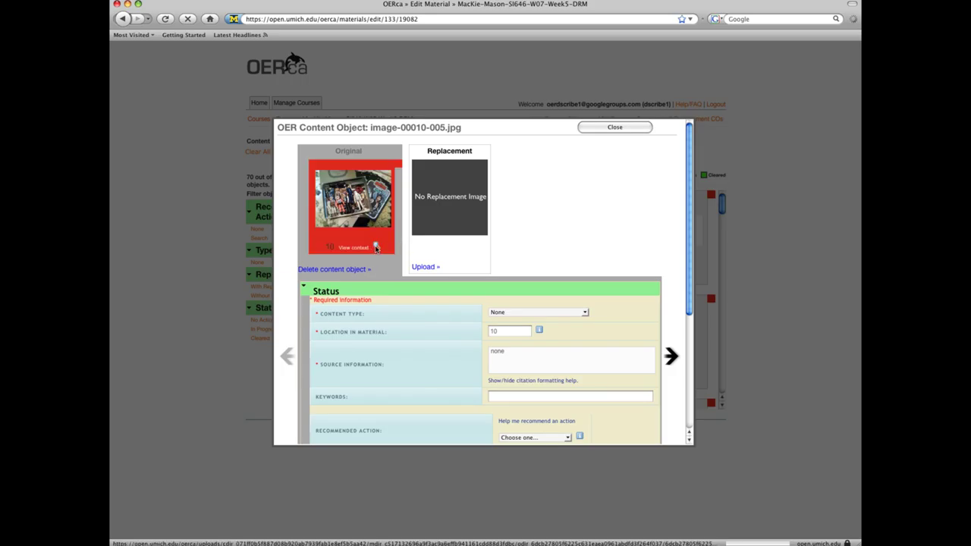
{"action": "left_click", "coordinate": [375, 248]}
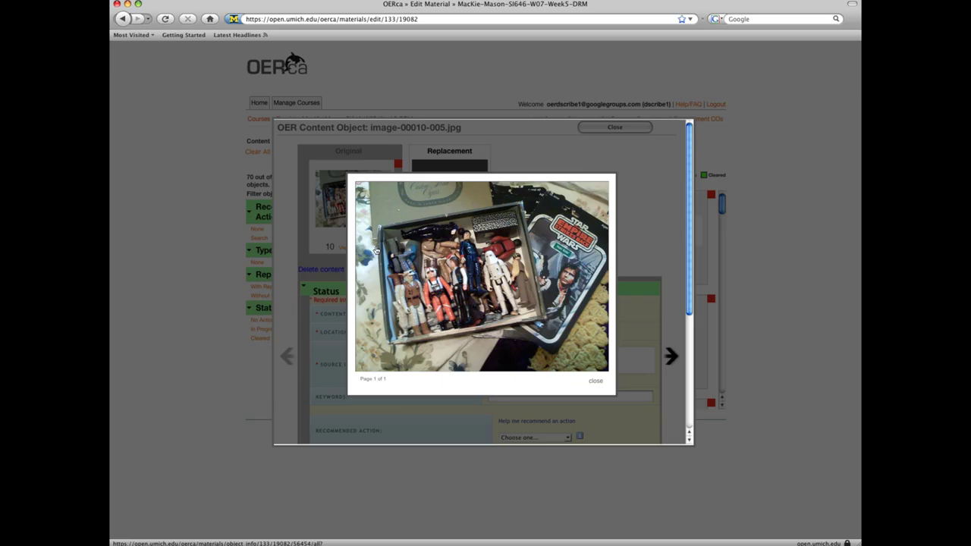
Close the enlarged preview and set image-00010-005.jpg's content type to Objects.
{"action": "left_click", "coordinate": [597, 381]}
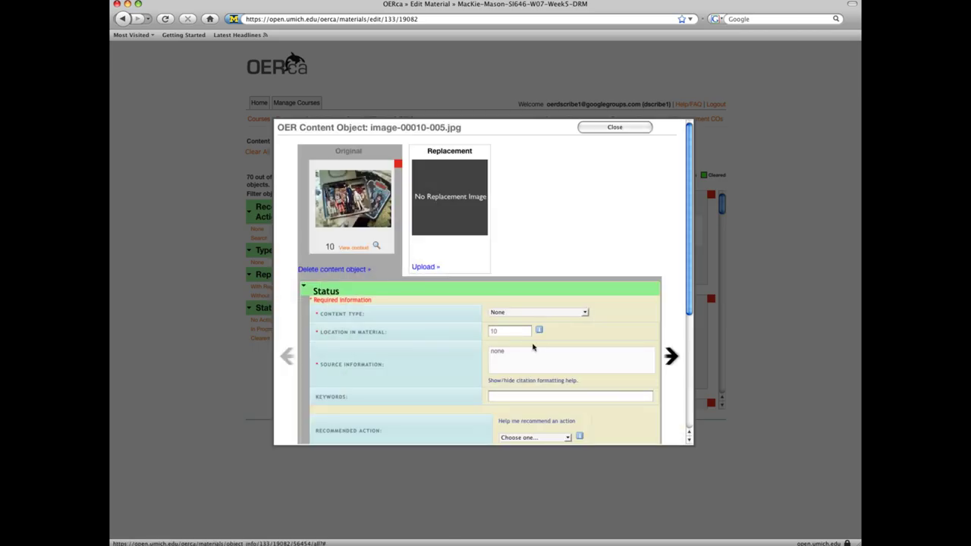
{"action": "left_click", "coordinate": [538, 312]}
{"action": "left_click", "coordinate": [524, 458]}
{"action": "scroll", "coordinate": [534, 400], "scroll_direction": "down", "scroll_amount": 1}
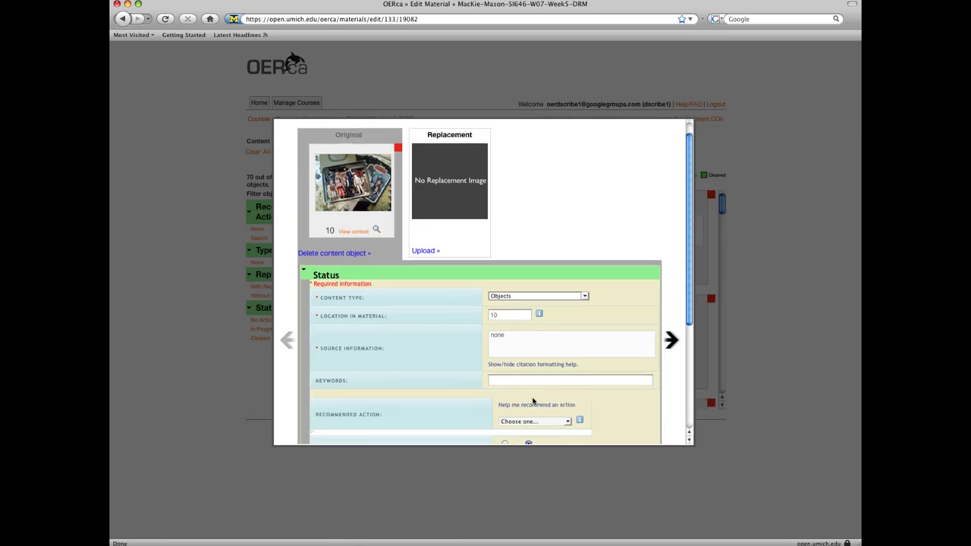
{"action": "scroll", "coordinate": [535, 401], "scroll_direction": "down", "scroll_amount": 4}
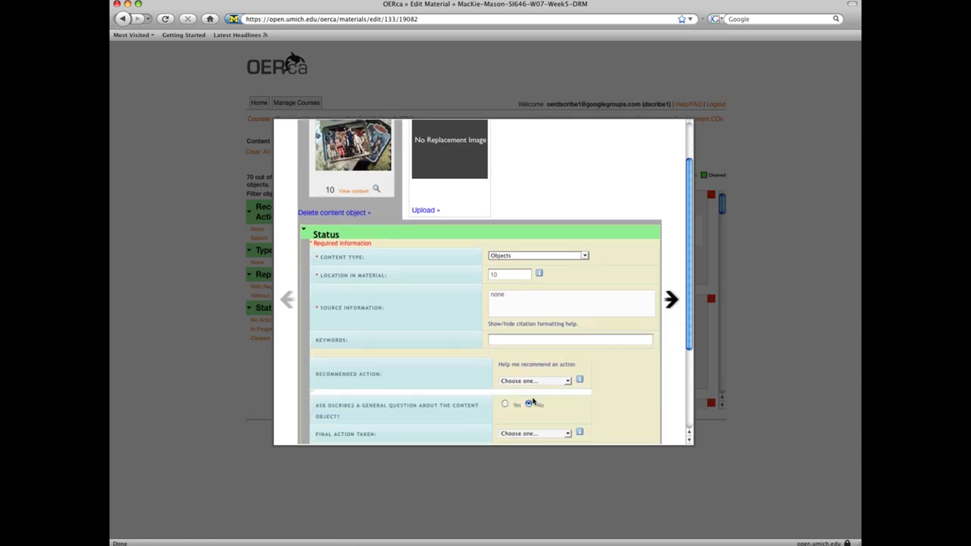
{"action": "left_click", "coordinate": [568, 341]}
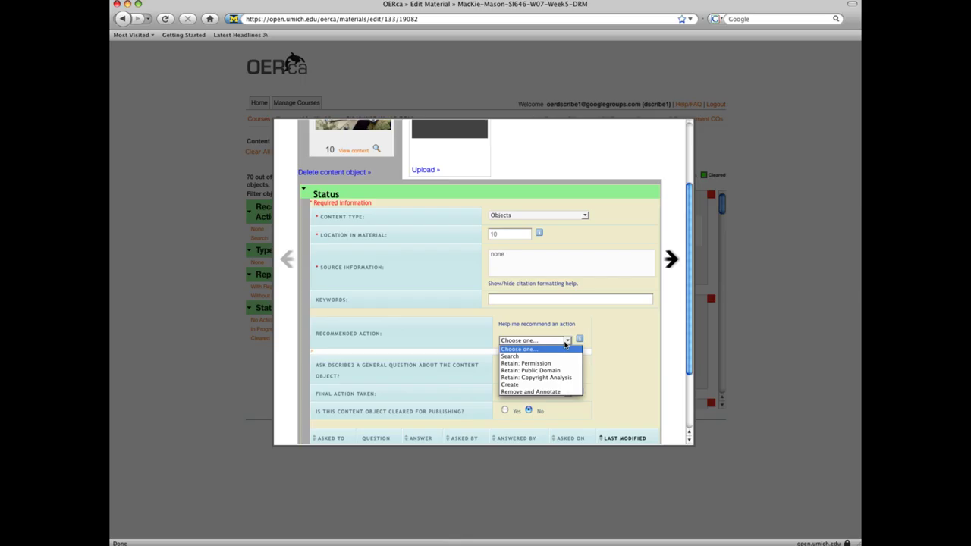
Recommend Retain: Copyright Analysis, send dScribe2 the rationale 'limited or no creative expression', then close.
{"action": "left_click", "coordinate": [556, 379]}
{"action": "scroll", "coordinate": [555, 381], "scroll_direction": "down", "scroll_amount": 9}
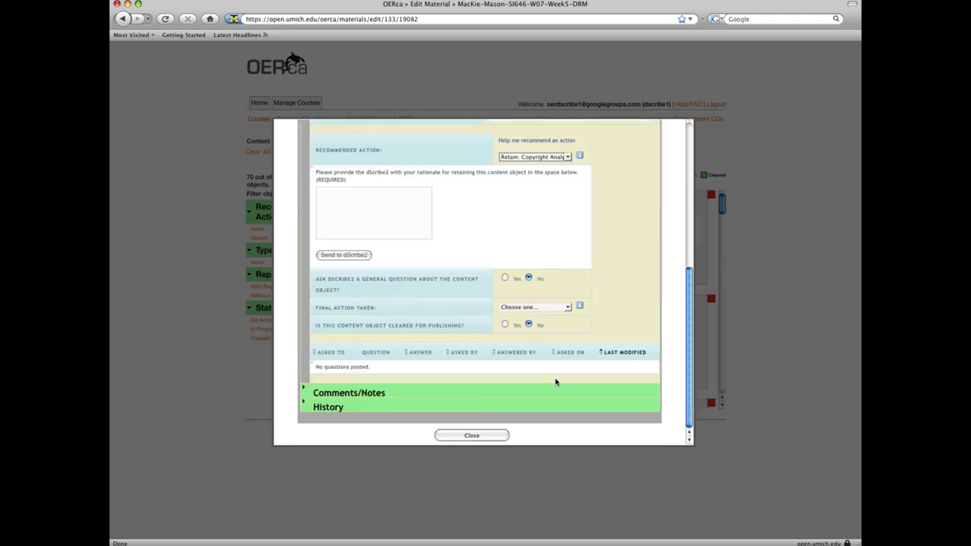
{"action": "left_click", "coordinate": [355, 217]}
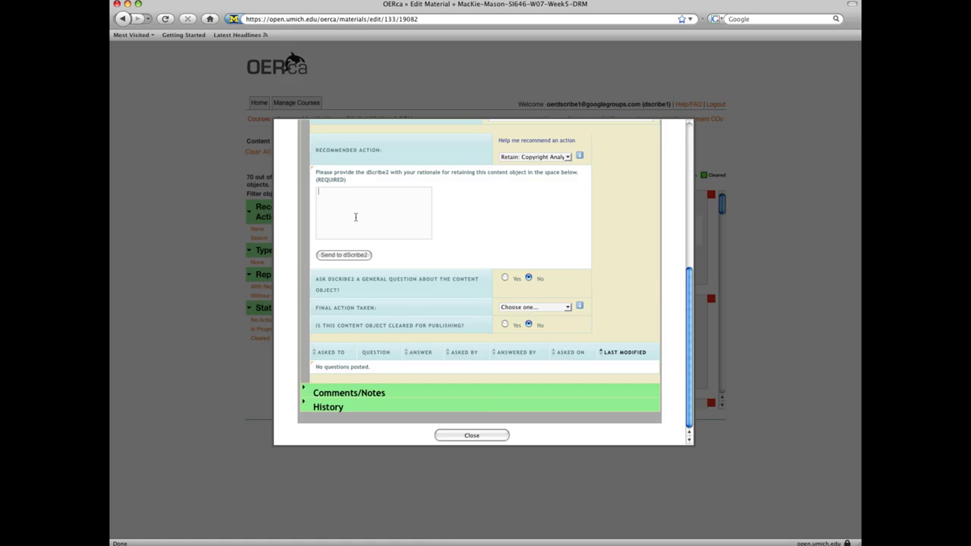
{"action": "type", "text": "limited or no"}
{"action": "type", "text": " creative exp"}
{"action": "type", "text": "ression"}
{"action": "left_click", "coordinate": [343, 255]}
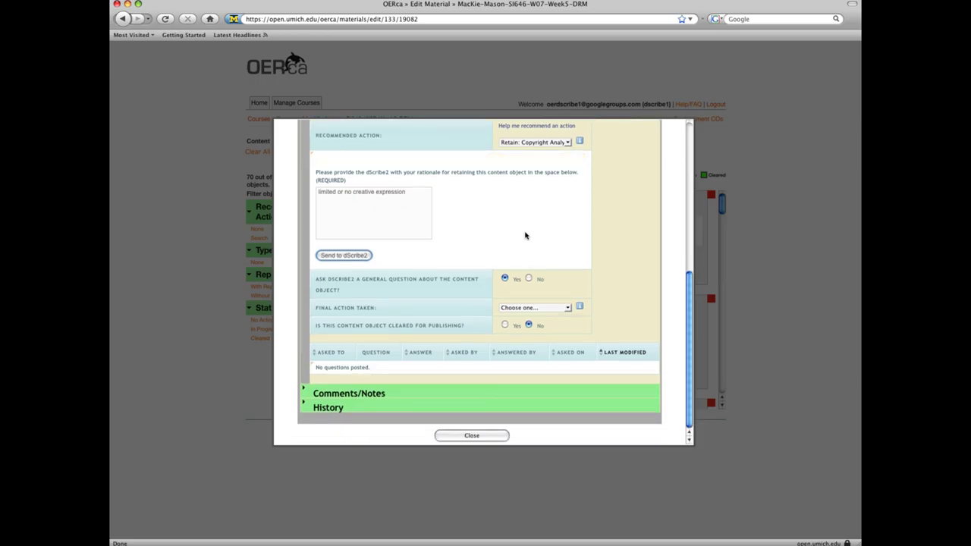
{"action": "left_click", "coordinate": [472, 436]}
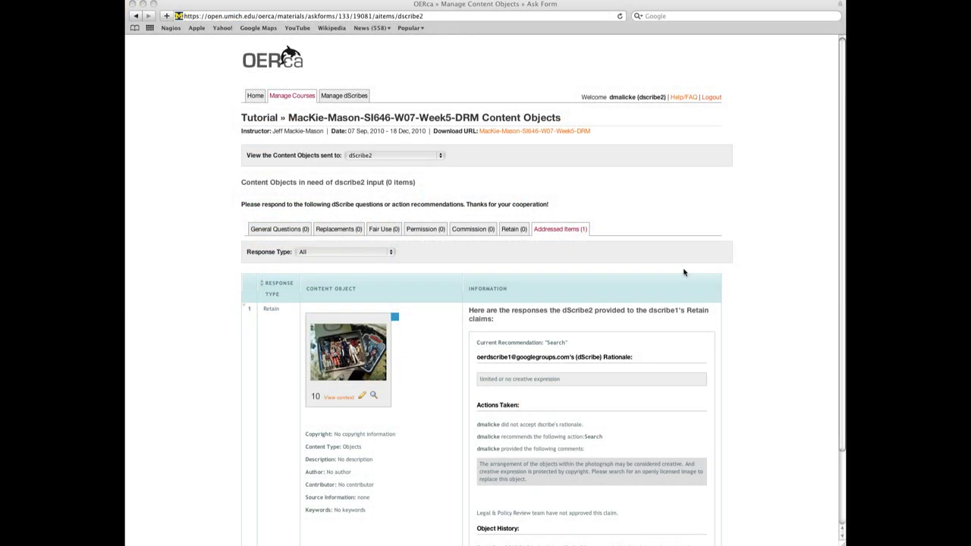
{"action": "scroll", "coordinate": [683, 272], "scroll_direction": "down", "scroll_amount": 2}
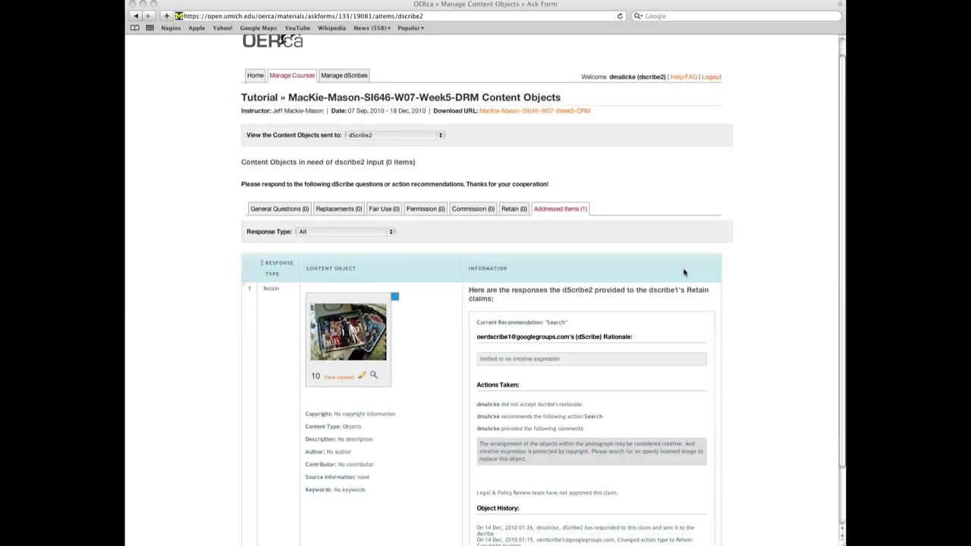
{"action": "scroll", "coordinate": [683, 272], "scroll_direction": "down", "scroll_amount": 1}
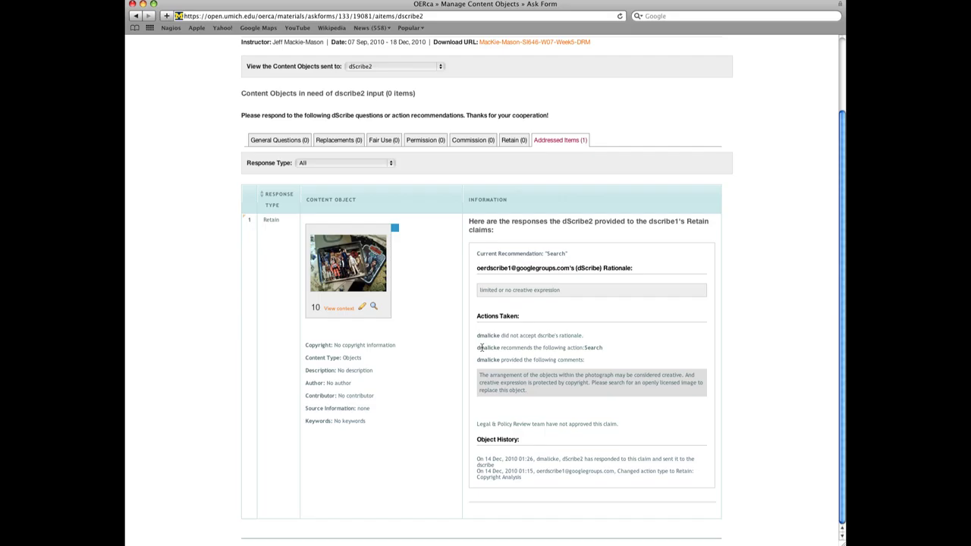
{"action": "left_click_drag", "start_coordinate": [478, 347], "coordinate": [606, 347]}
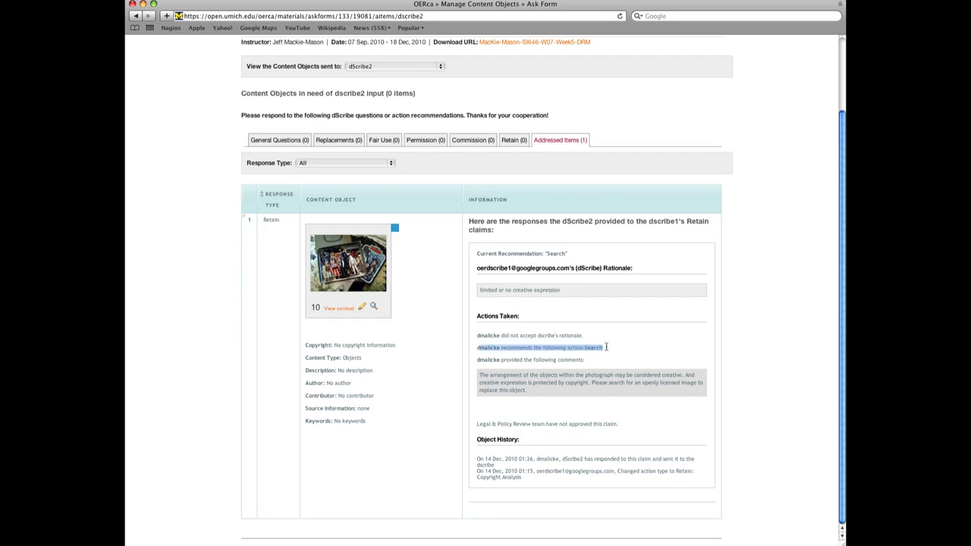
{"action": "left_click", "coordinate": [606, 348]}
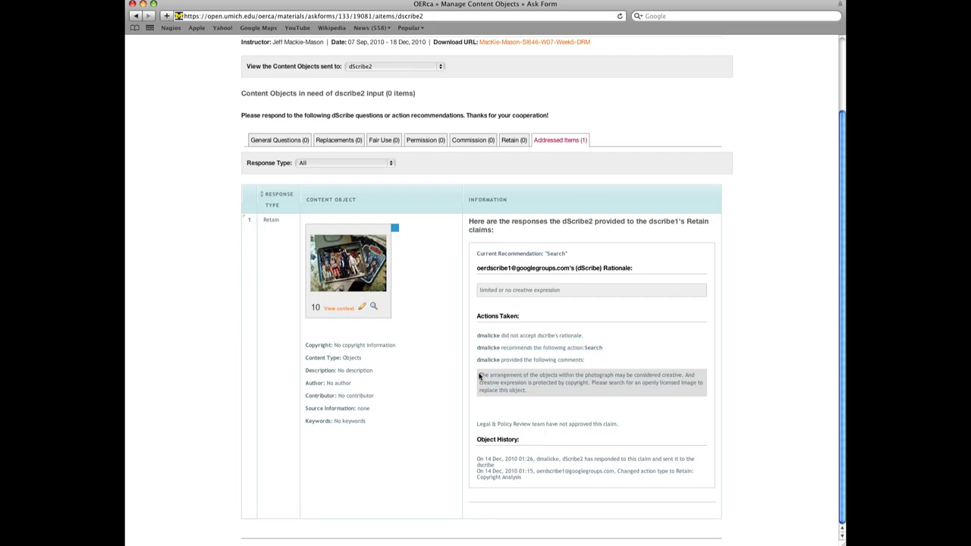
{"action": "left_click_drag", "start_coordinate": [480, 377], "coordinate": [529, 391]}
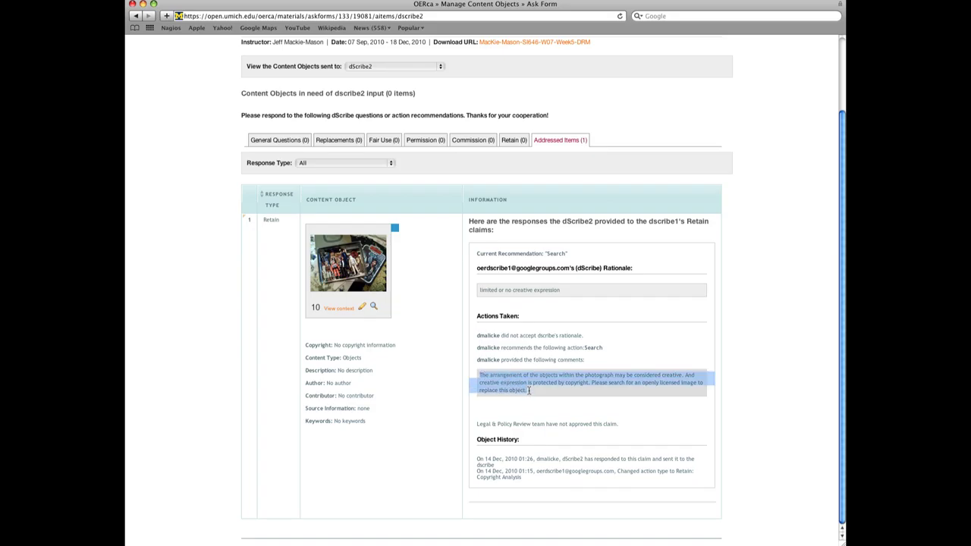
{"action": "left_click", "coordinate": [529, 391]}
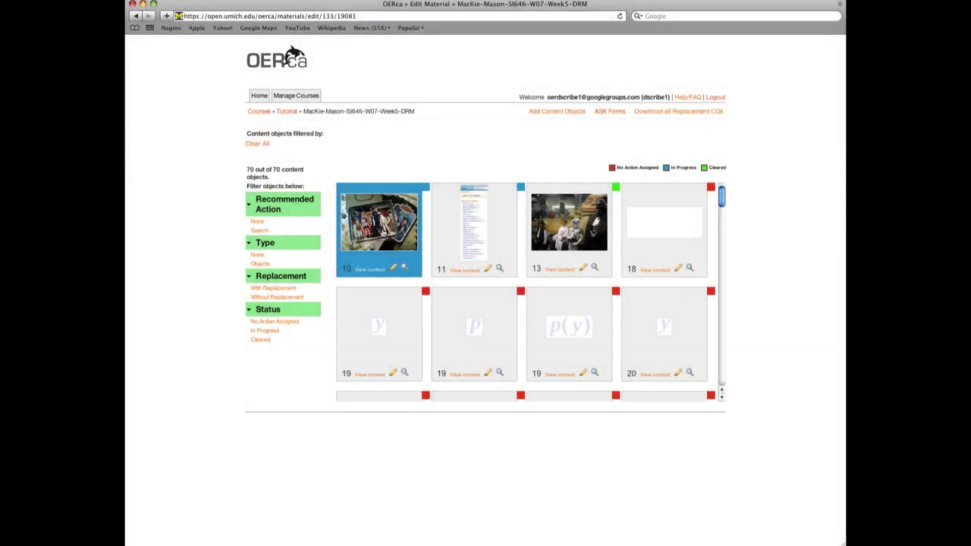
Give object 10 the final action Search, mark it cleared for publishing, and close its details.
{"action": "left_click", "coordinate": [383, 233]}
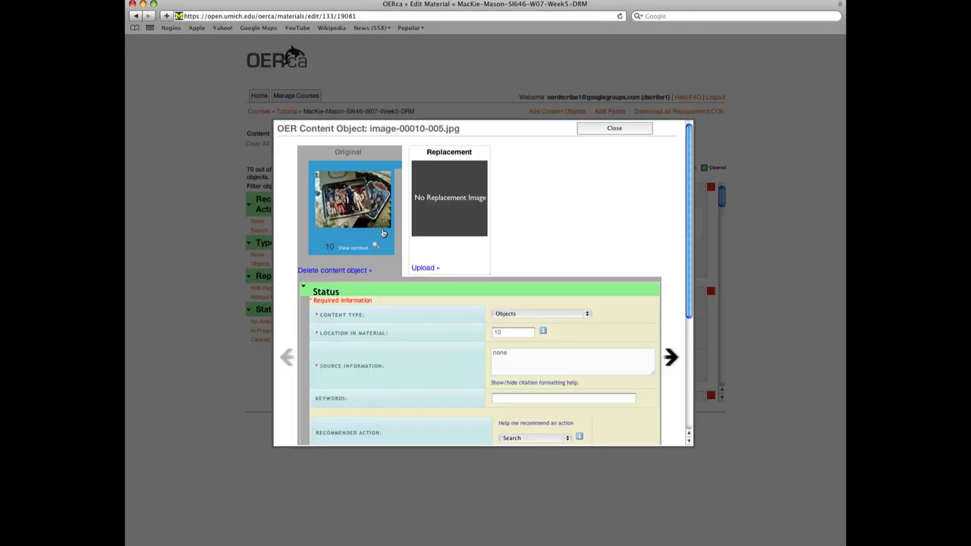
{"action": "left_click_drag", "start_coordinate": [688, 261], "coordinate": [681, 380]}
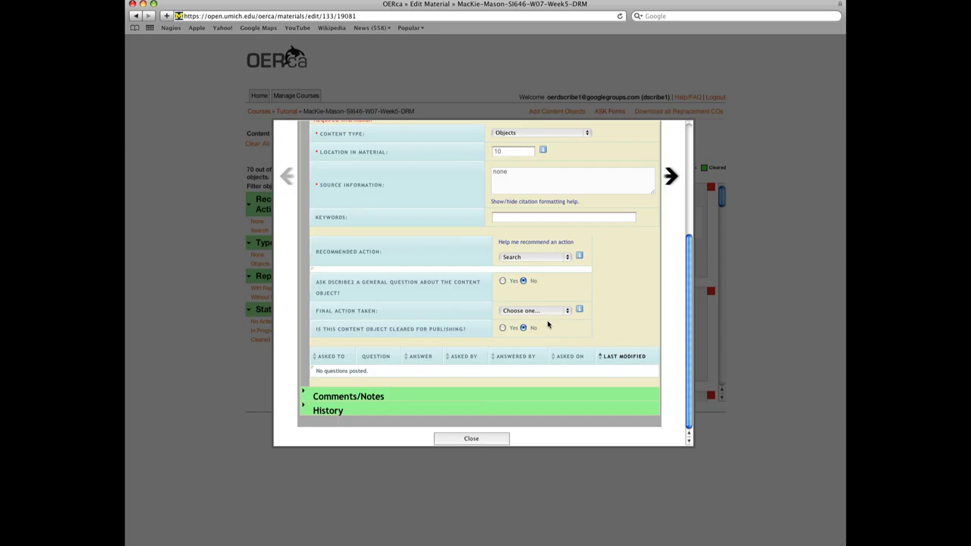
{"action": "left_click", "coordinate": [523, 314]}
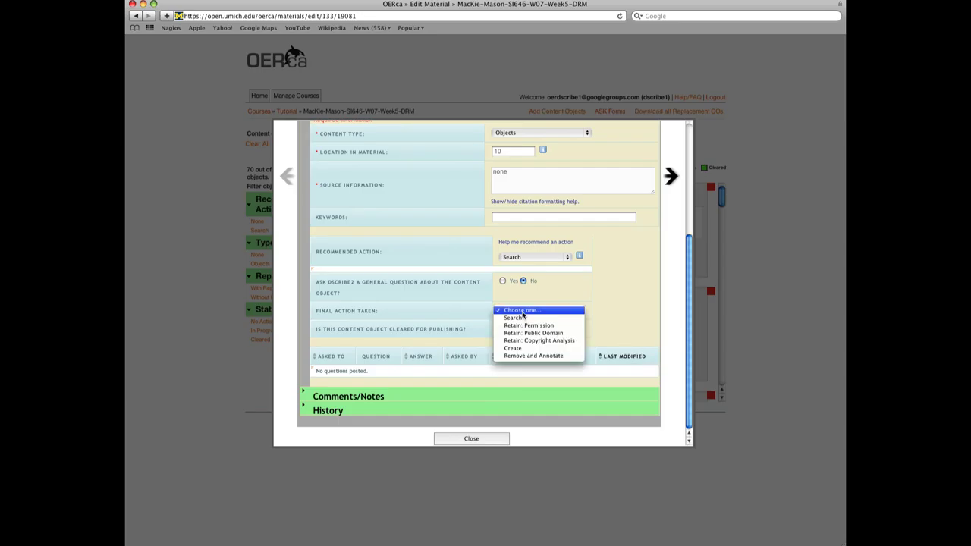
{"action": "left_click", "coordinate": [522, 318]}
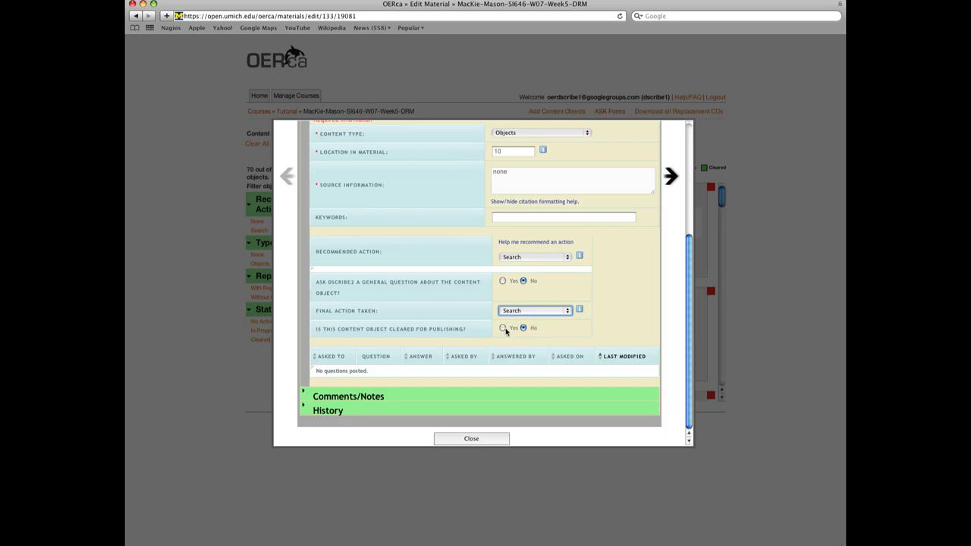
{"action": "left_click", "coordinate": [503, 328]}
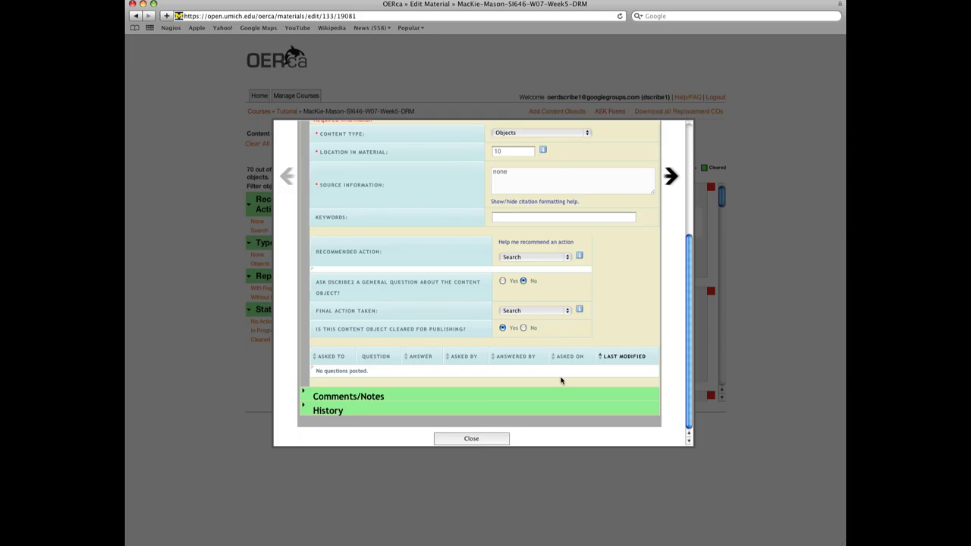
{"action": "left_click", "coordinate": [464, 439]}
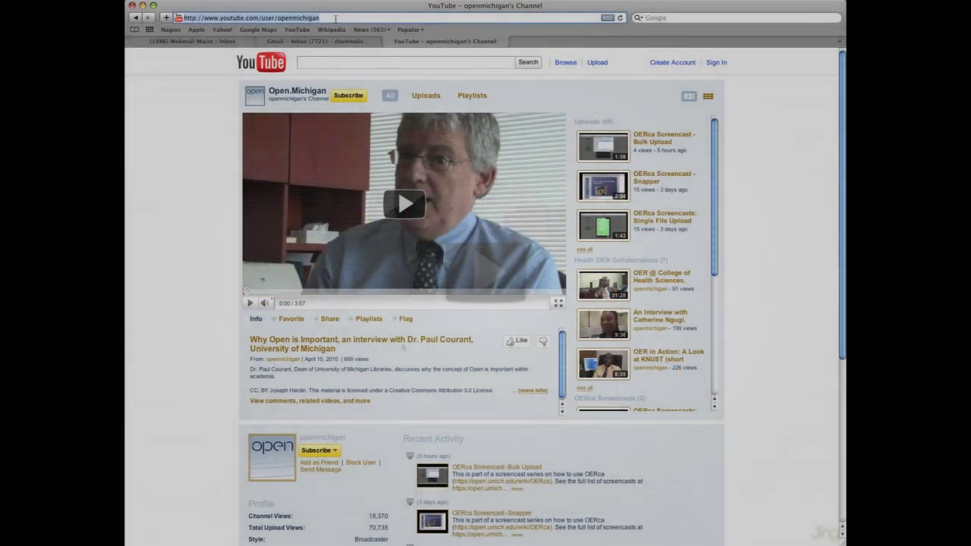
{"action": "left_click", "coordinate": [334, 17]}
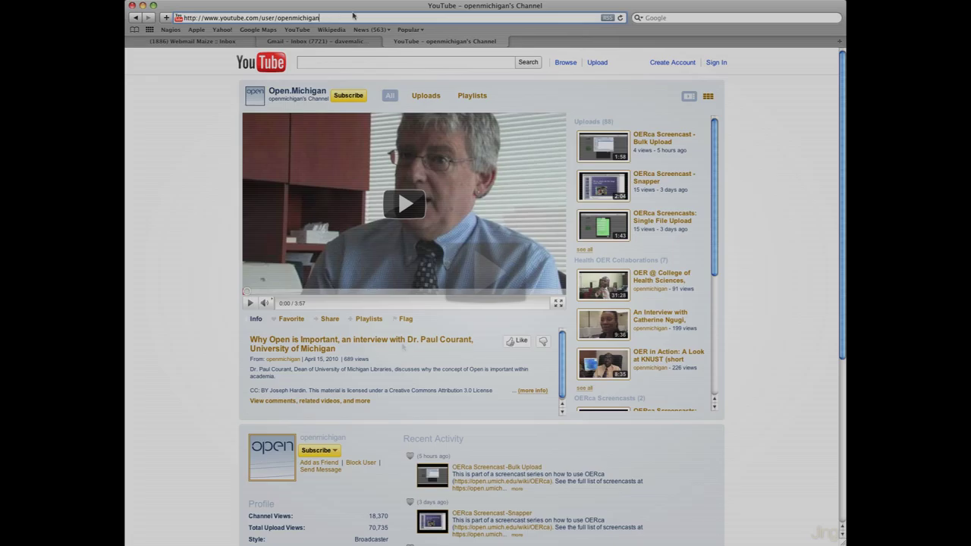